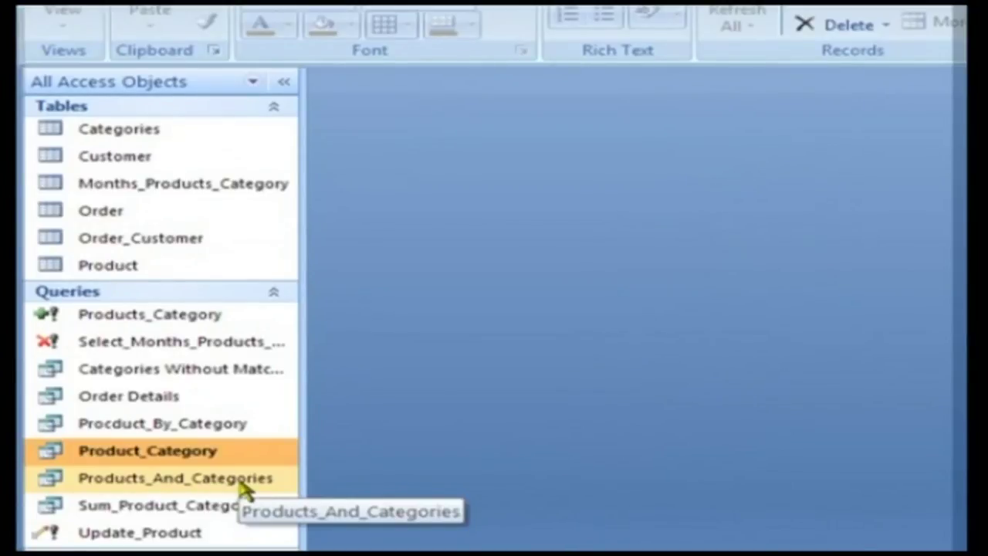
Step: Start the Form Wizard from More Forms with the Products_And_Categories query as source
click(246, 486)
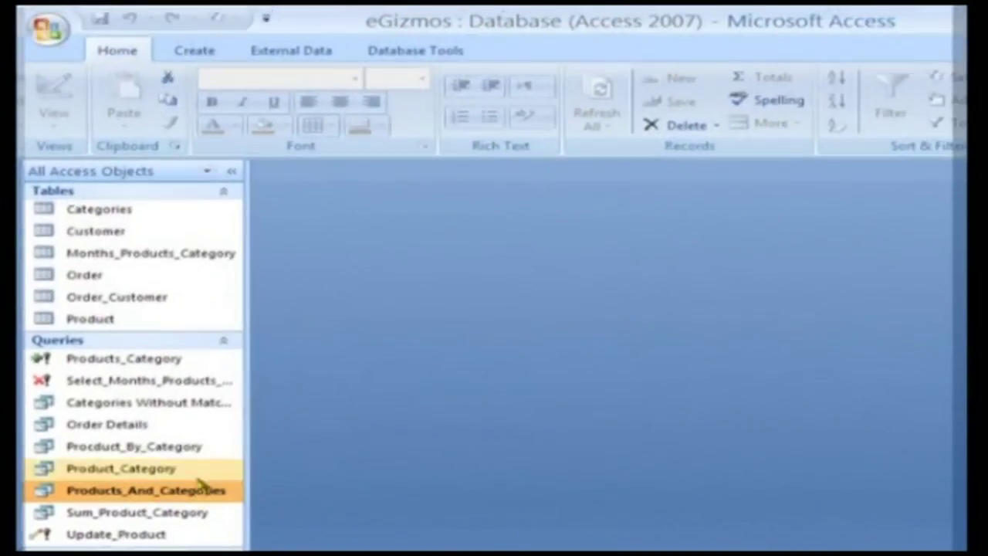
click(210, 60)
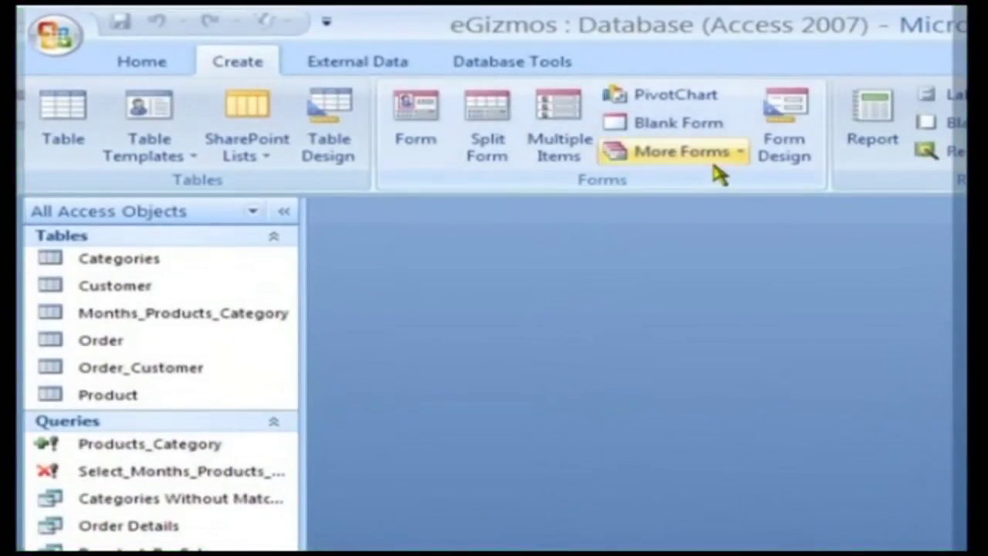
click(717, 171)
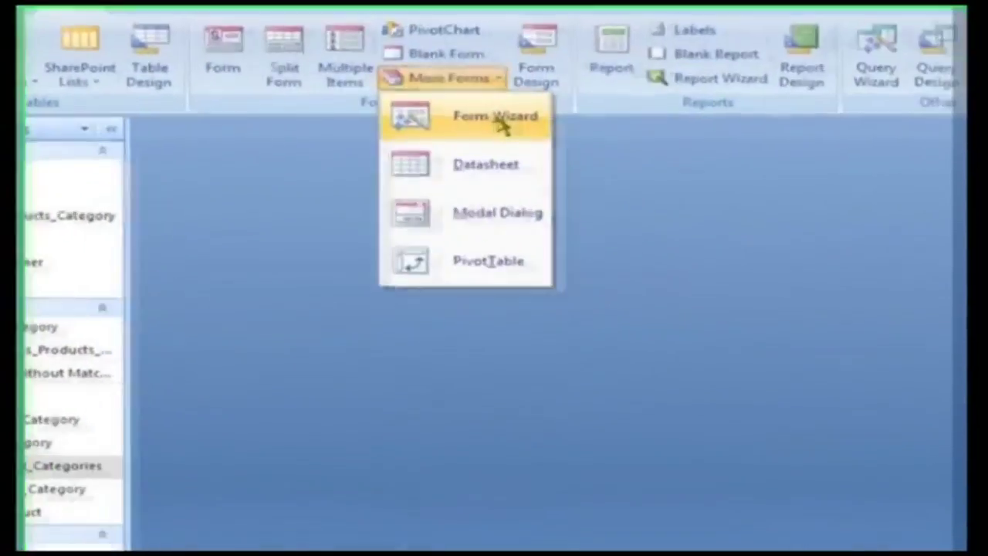
click(677, 181)
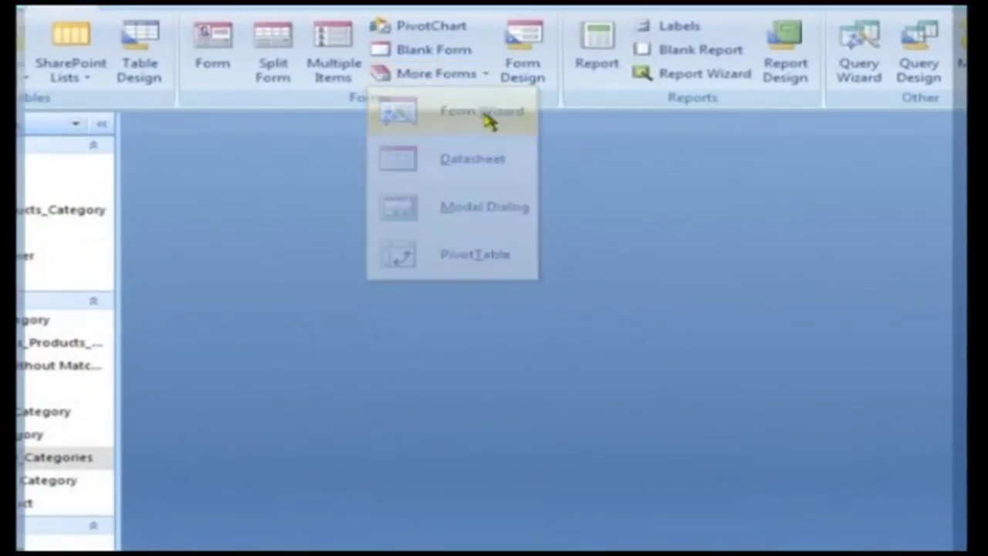
drag(480, 89, 504, 146)
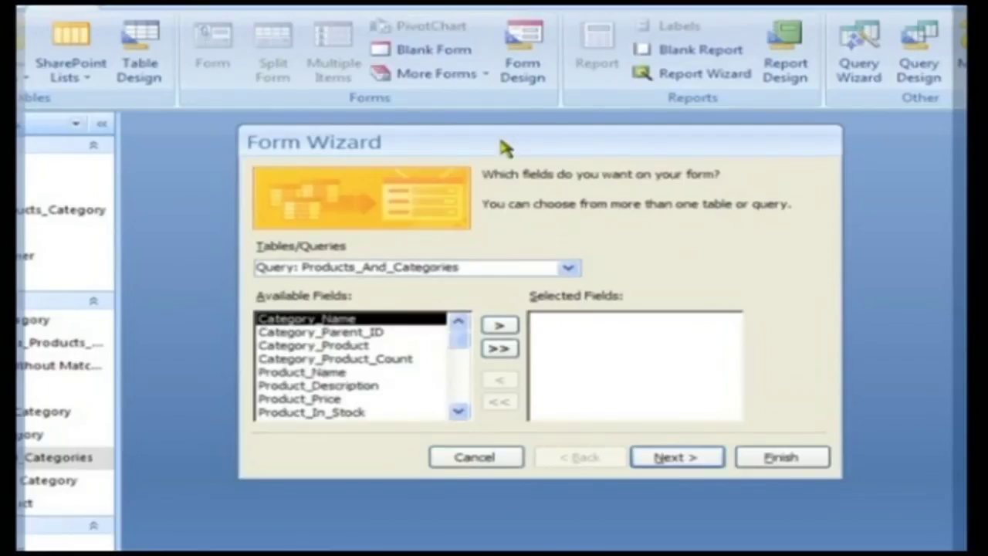
Step: Add all Products_And_Categories fields to the form and continue to the data view choice
click(499, 348)
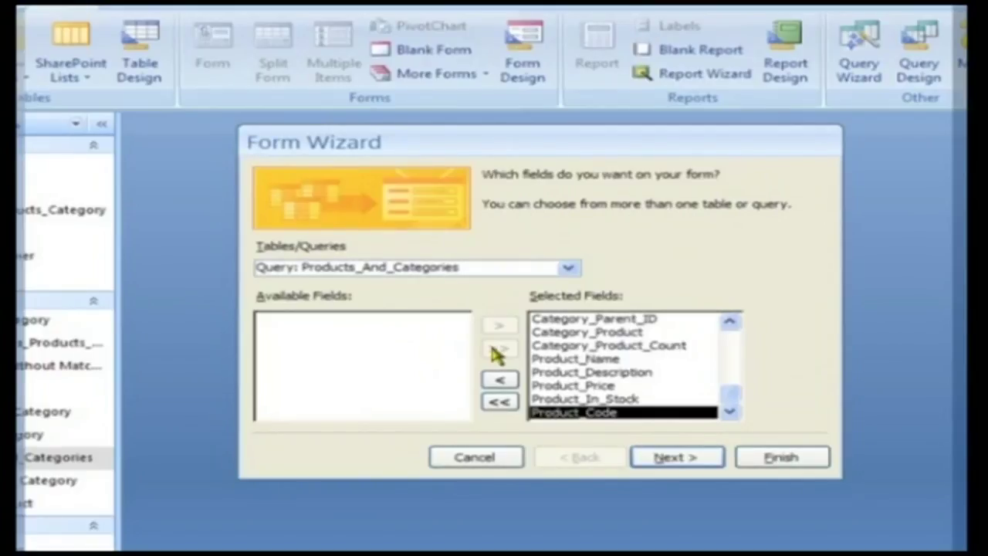
click(649, 457)
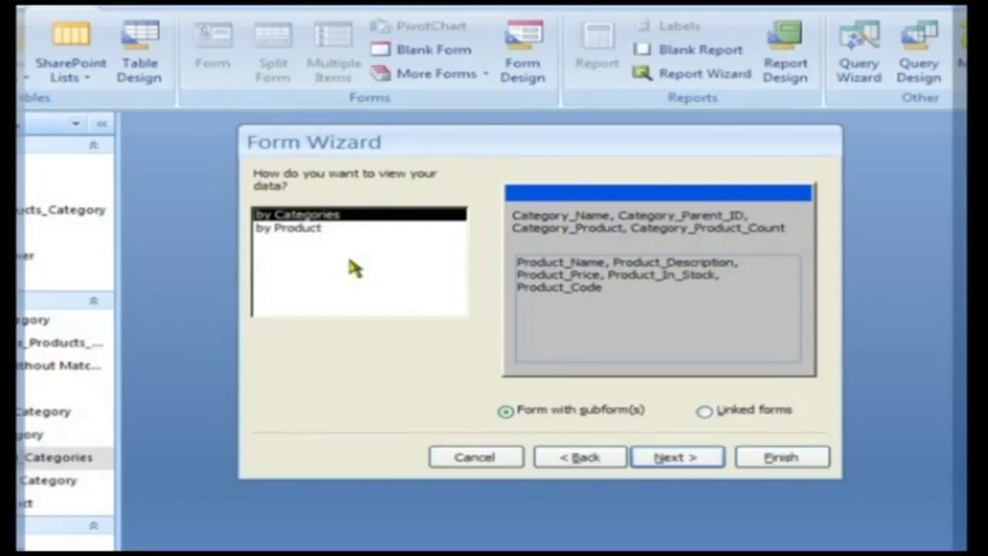
Step: Preview the by-Product option, then view the data by Categories with a product subform
click(317, 232)
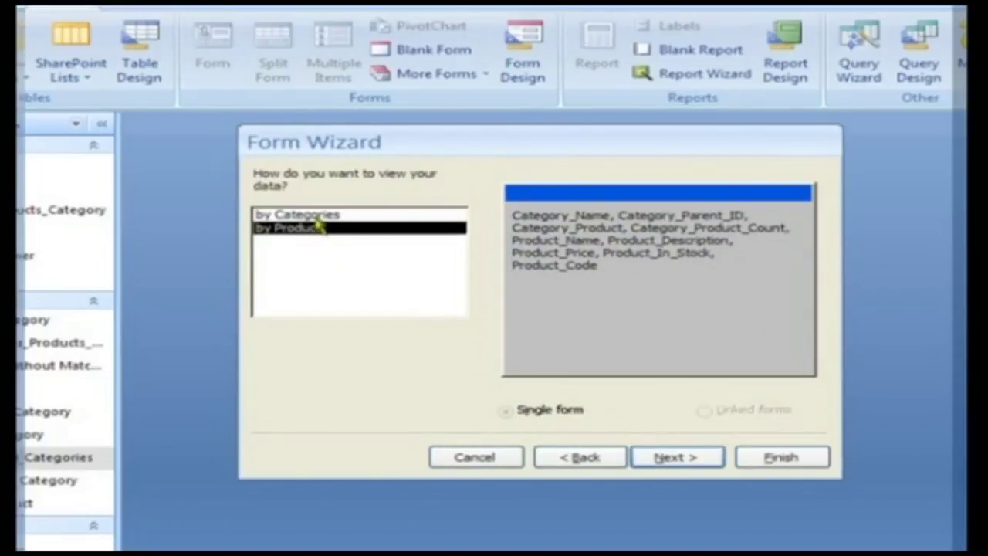
click(320, 217)
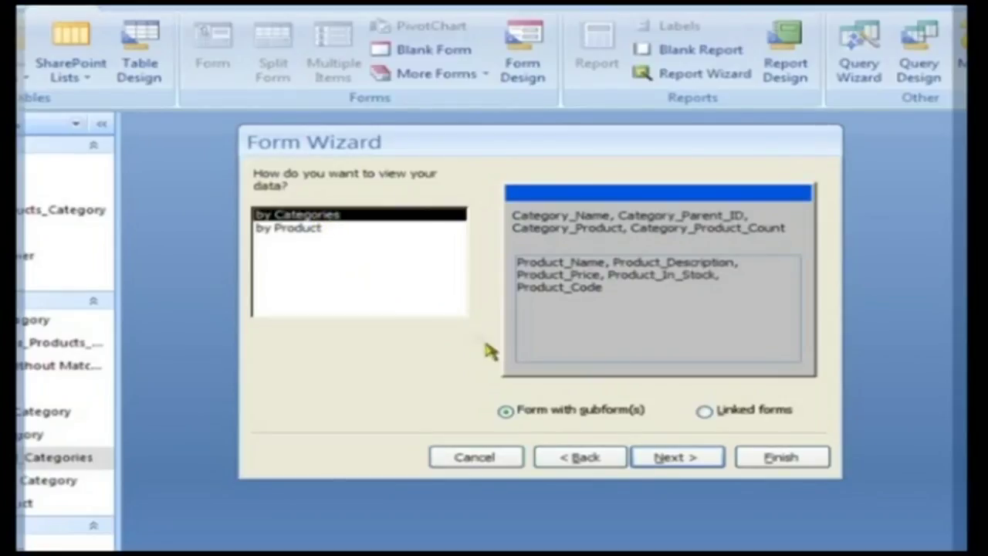
click(700, 458)
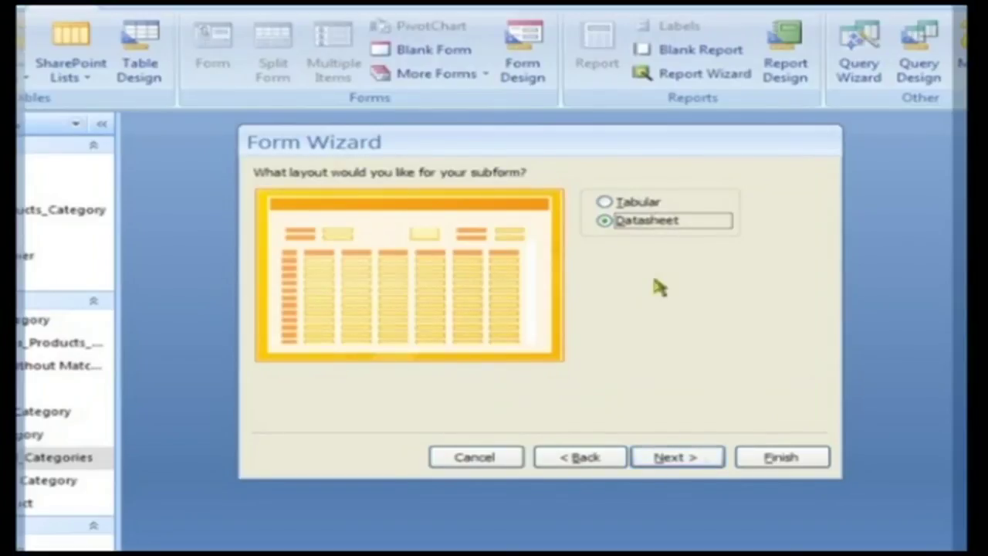
Step: Finish with a Datasheet subform, Access 2007 style, and titles Categories1 and Product Subform
click(678, 461)
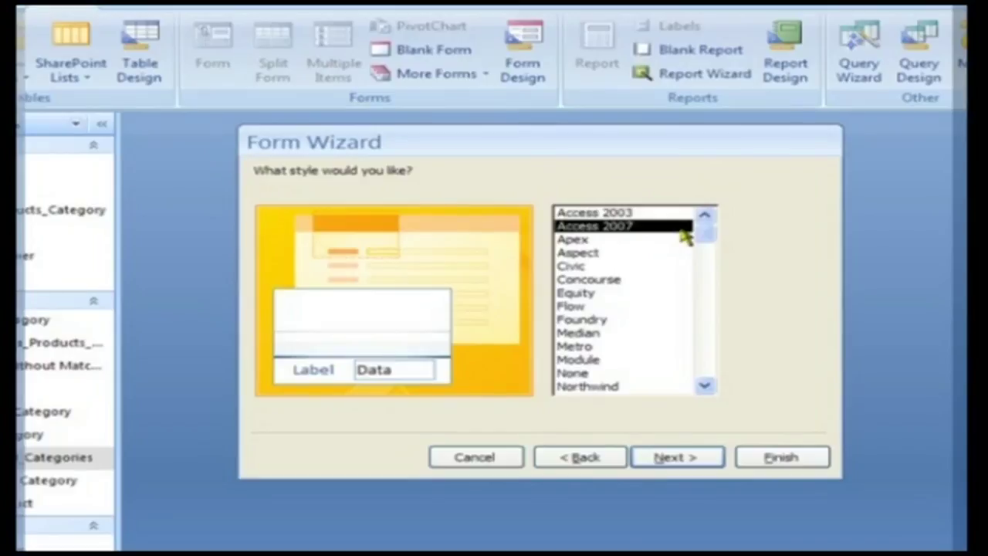
click(704, 467)
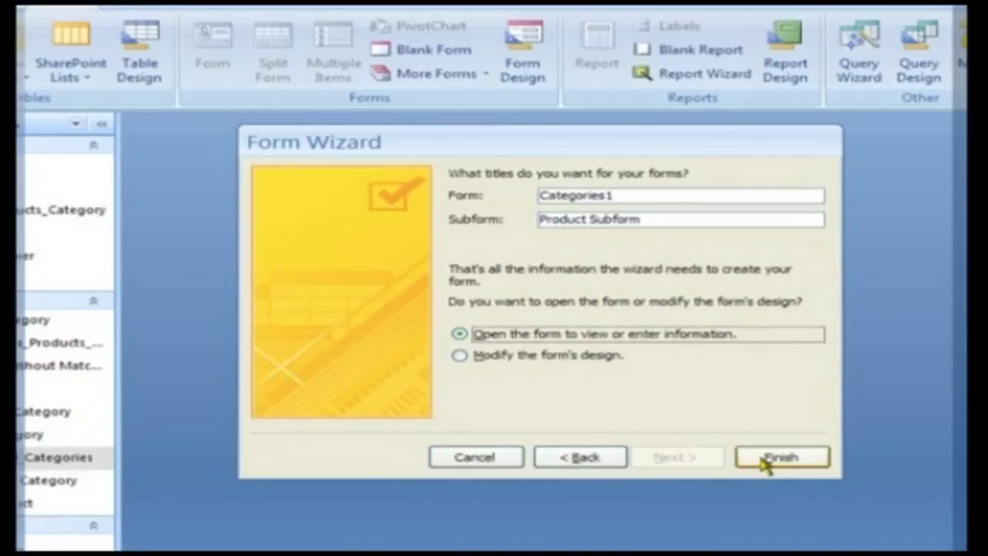
click(764, 460)
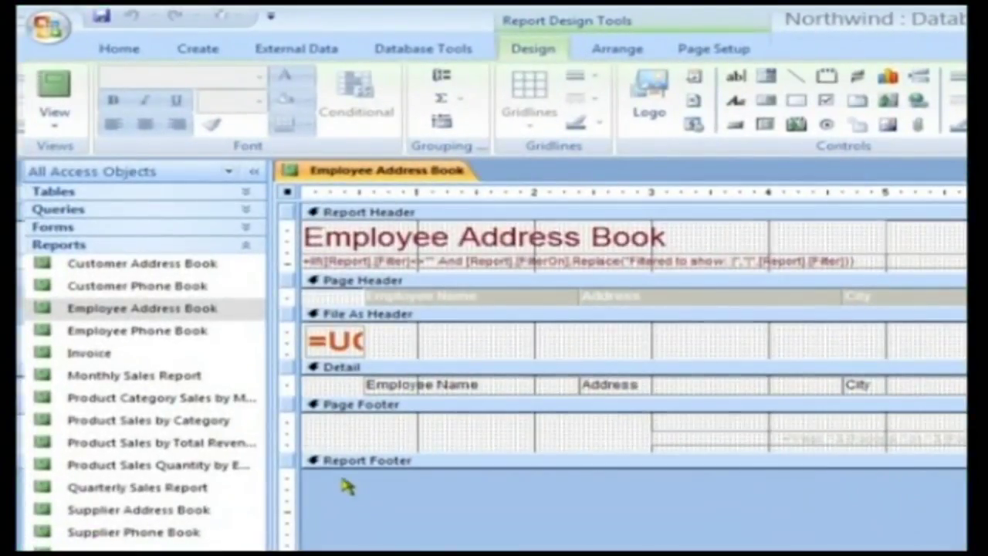
Step: In the Employee Address Book report design, drag the Report Footer's bottom edge down to enlarge it
click(217, 317)
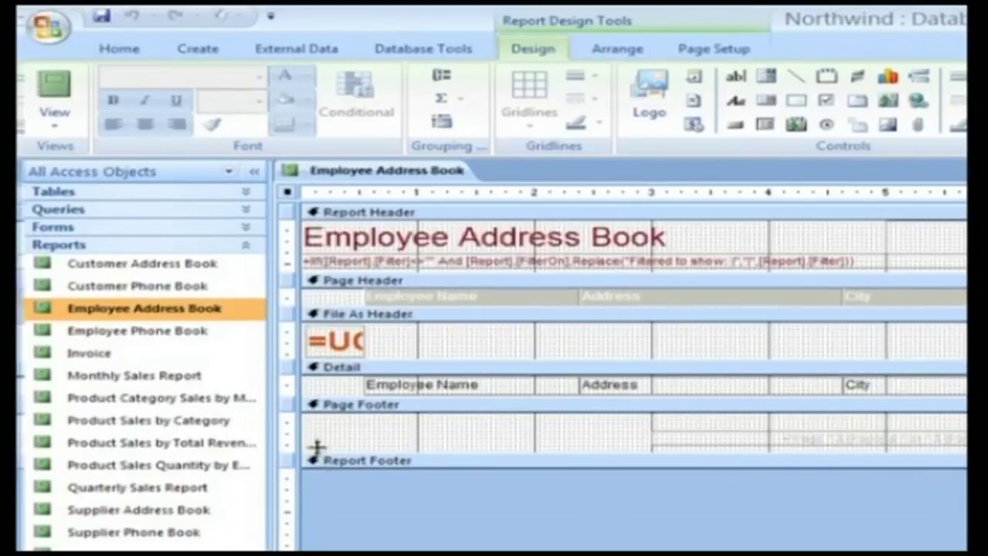
drag(320, 466, 320, 519)
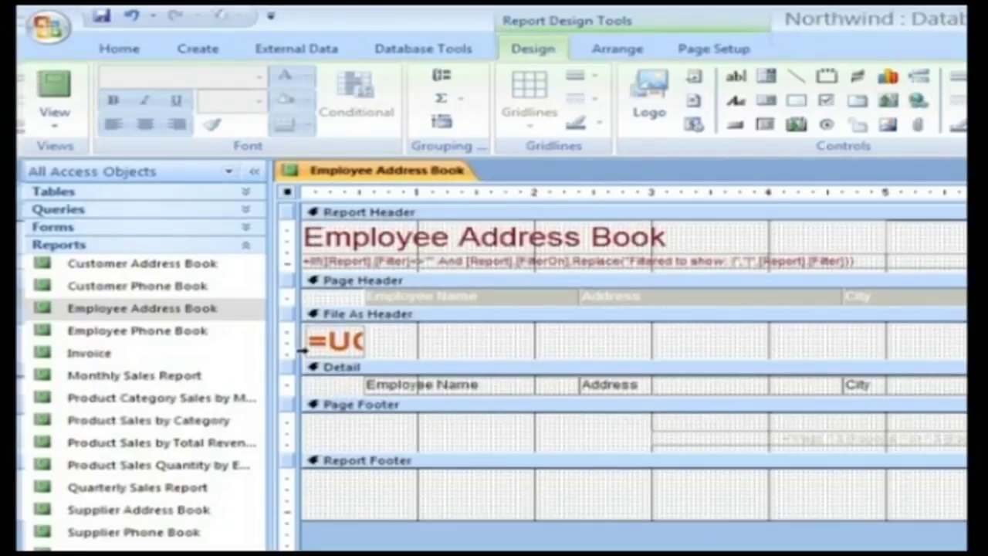
Step: Switch the Employee Address Book report to Report View, showing employees grouped by initial letter
click(56, 116)
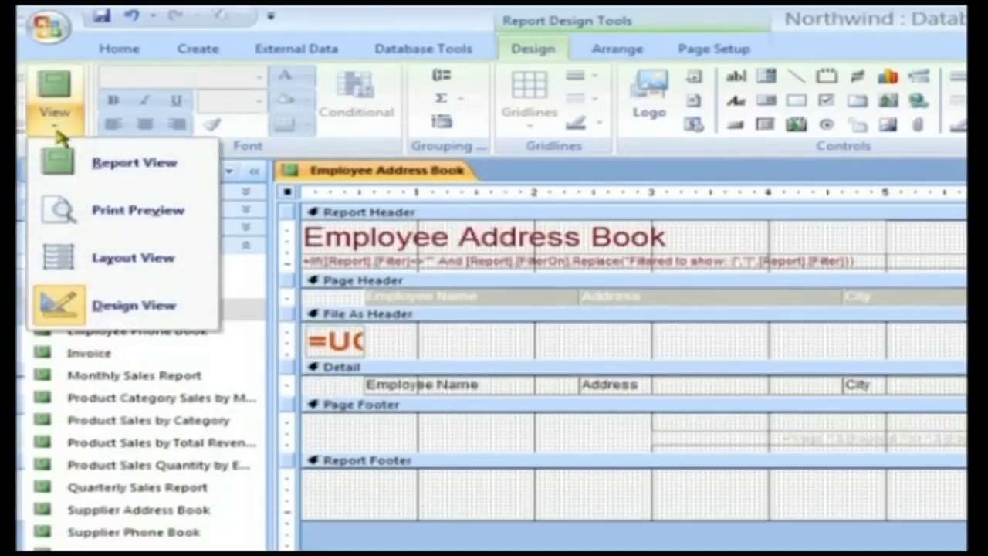
click(68, 171)
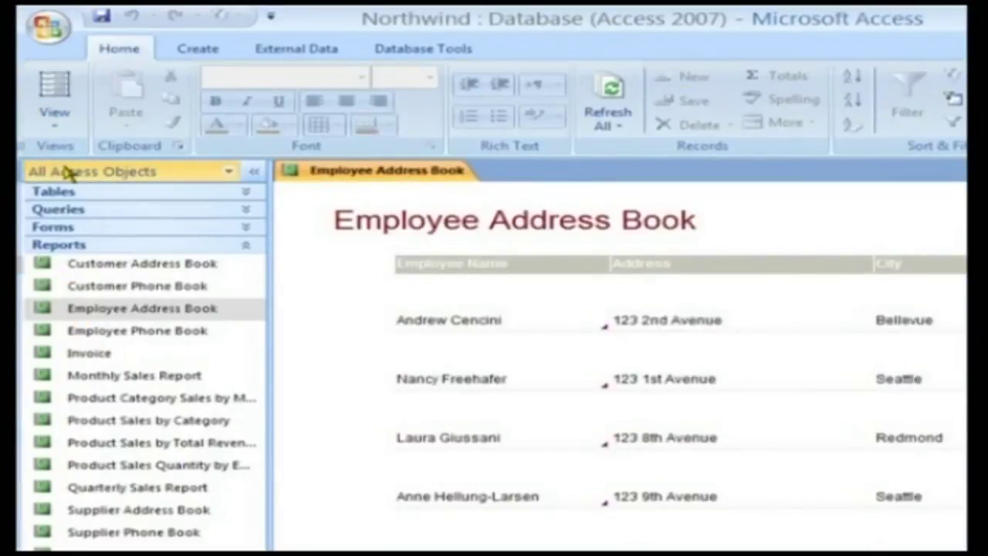
click(92, 310)
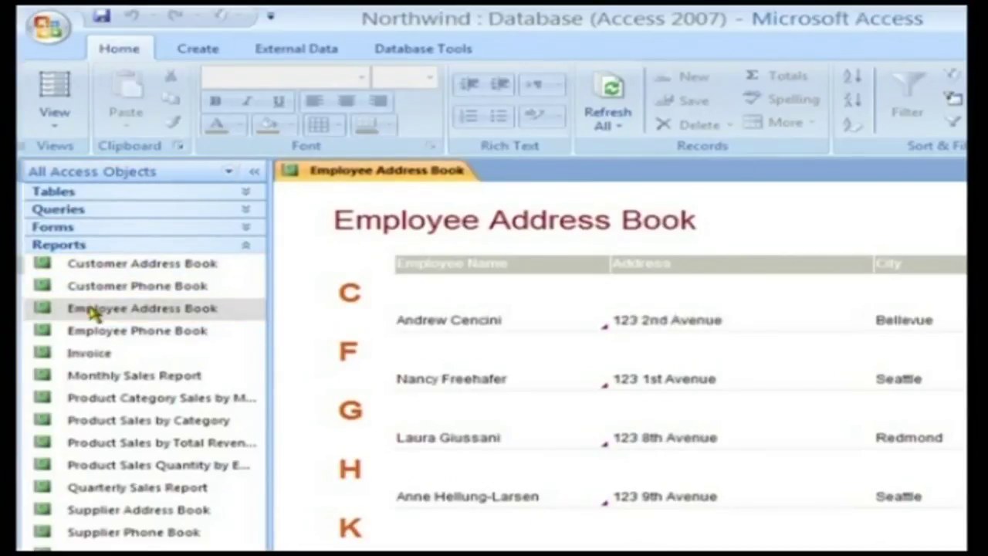